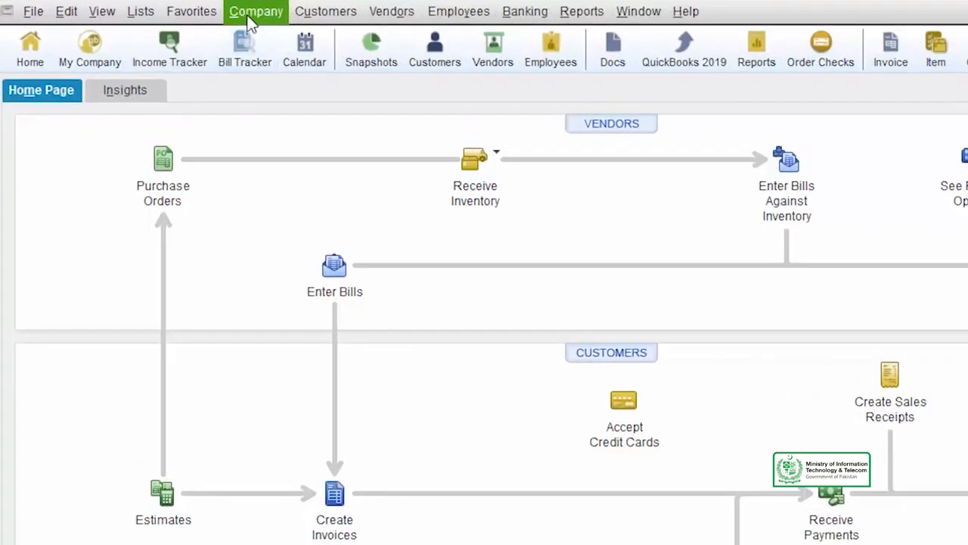
Open a new general journal entry and set its entry number to ST00001.
{"action": "left_click", "coordinate": [251, 13]}
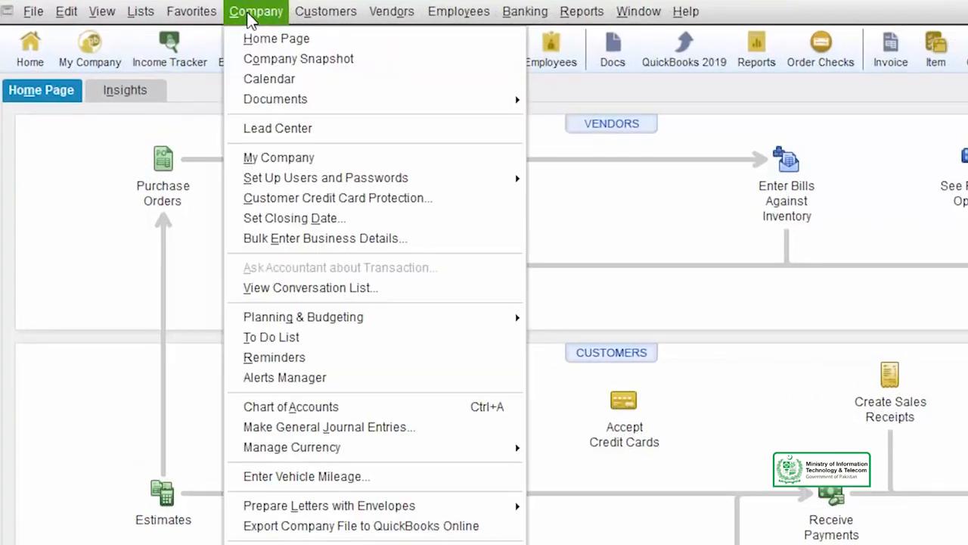
{"action": "left_click", "coordinate": [452, 434]}
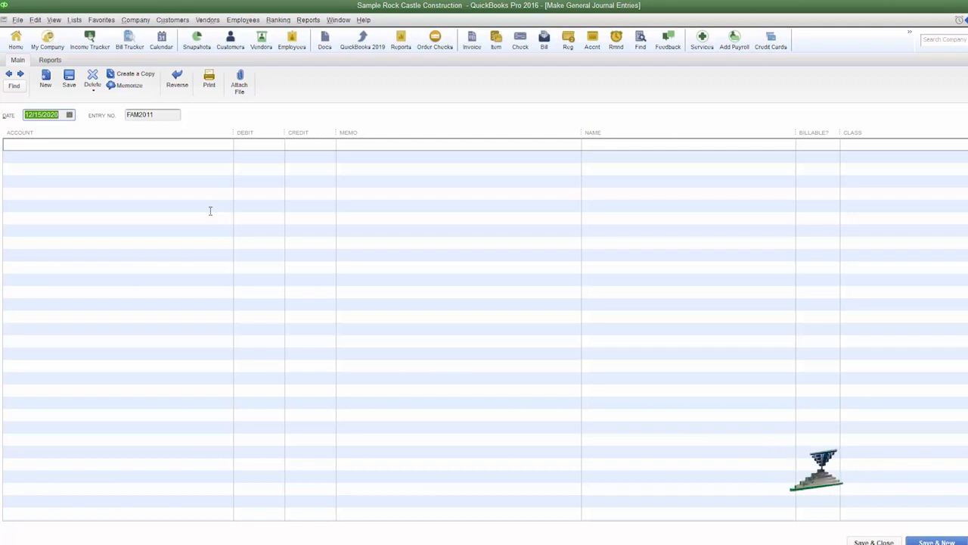
{"action": "left_click", "coordinate": [167, 114]}
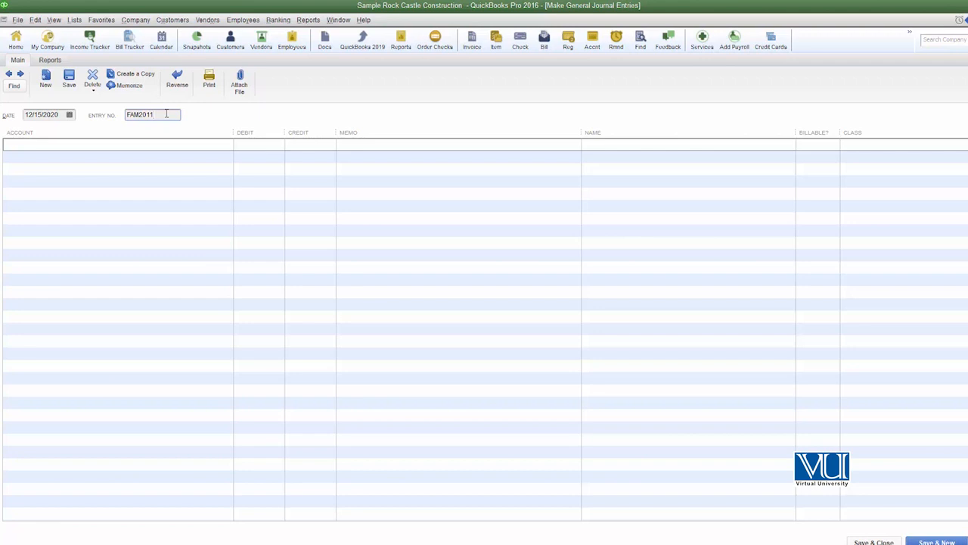
{"action": "key", "text": "BackSpace"}
{"action": "key", "text": "BackSpace"}
{"action": "key", "text": "BackSpace"}
{"action": "key", "text": "BackSpace"}
{"action": "key", "text": "BackSpace"}
{"action": "key", "text": "BackSpace"}
{"action": "key", "text": "BackSpace"}
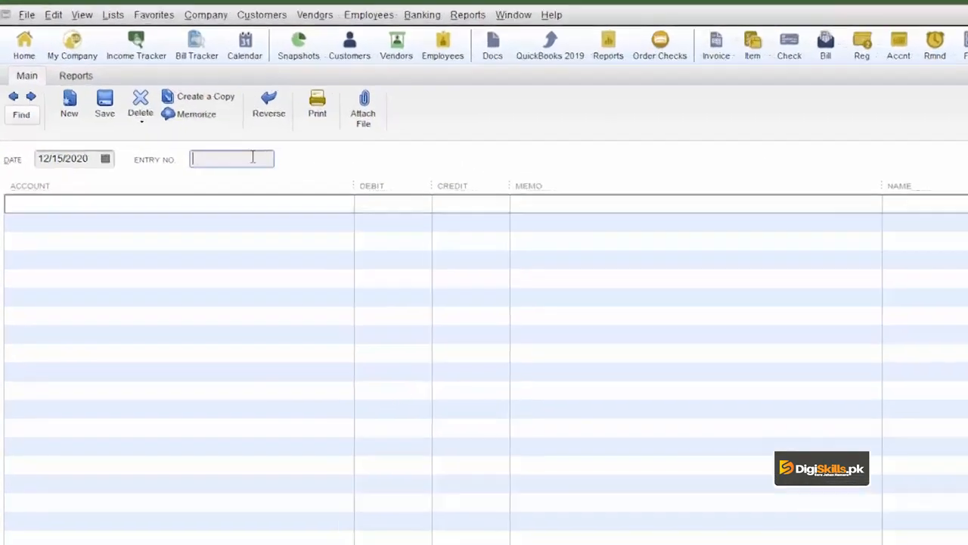
{"action": "type", "text": "ST"}
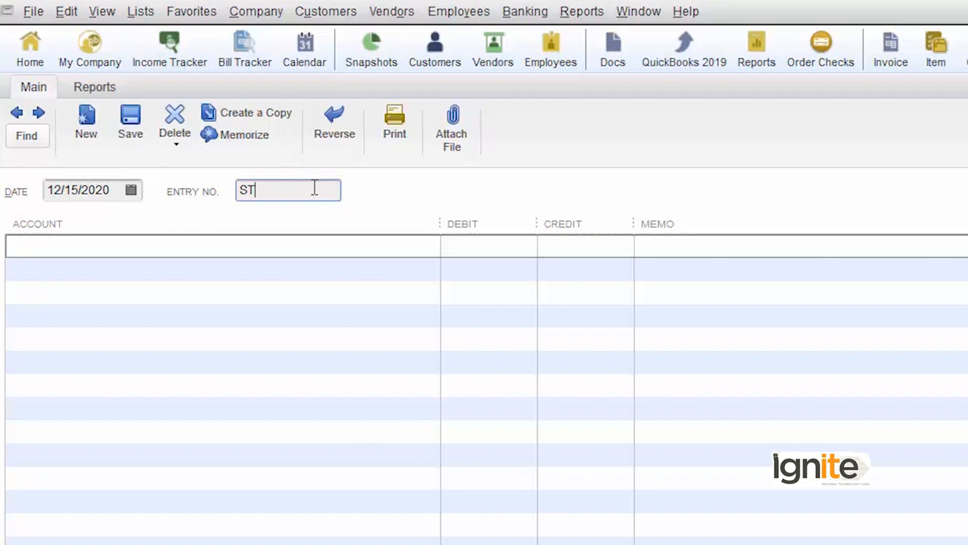
{"action": "type", "text": "00001"}
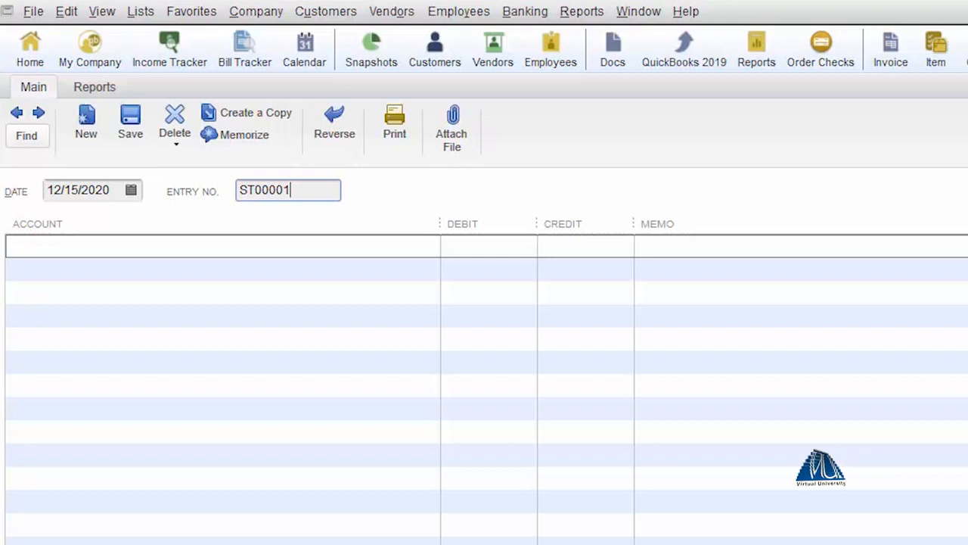
Add a 10400 · Petty Cash line with a credit of 1000 and the memo "Given for Van fuel".
{"action": "left_click", "coordinate": [421, 254]}
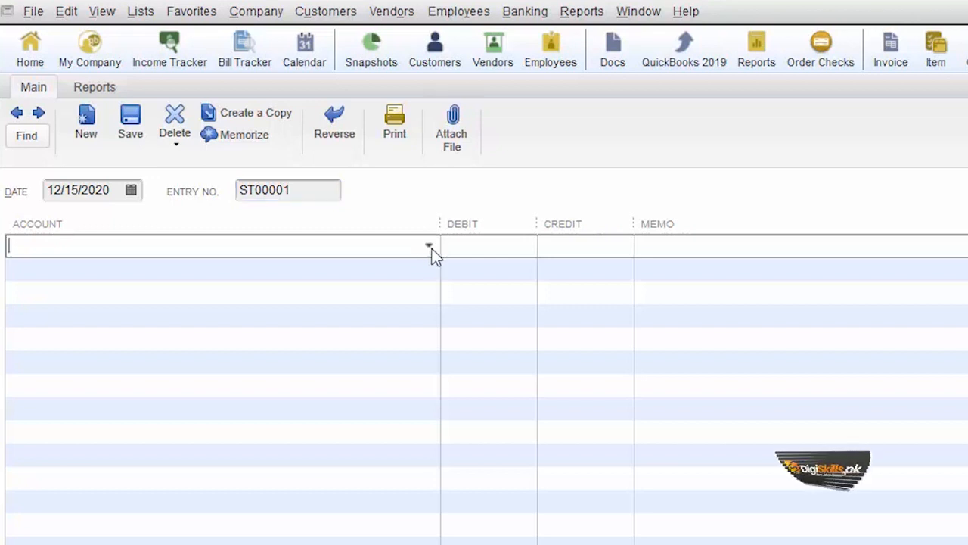
{"action": "left_click", "coordinate": [429, 250]}
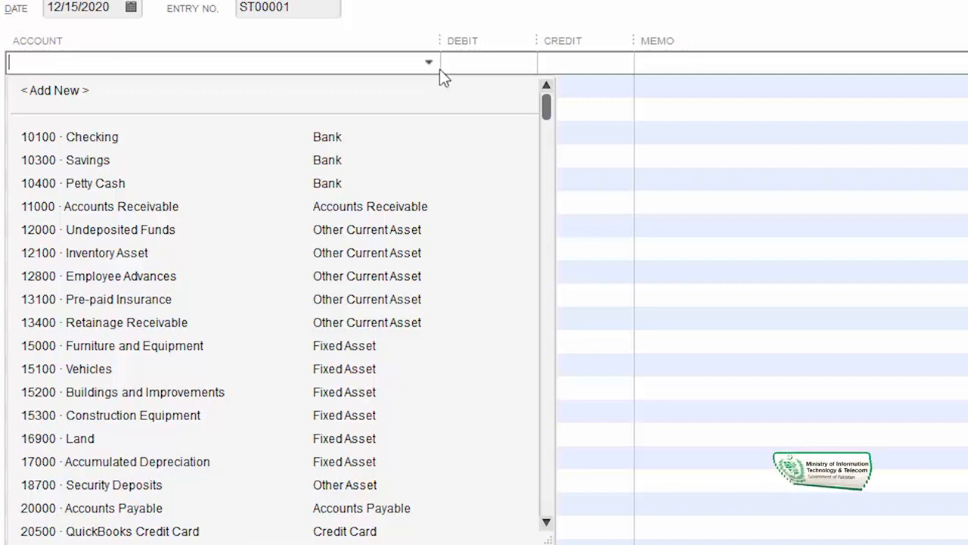
{"action": "left_click", "coordinate": [119, 186]}
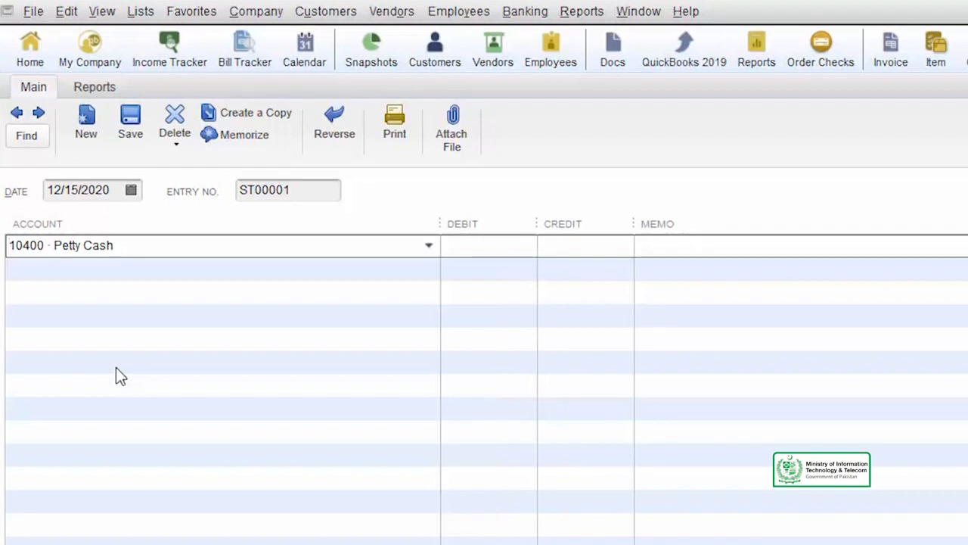
{"action": "left_click", "coordinate": [577, 248]}
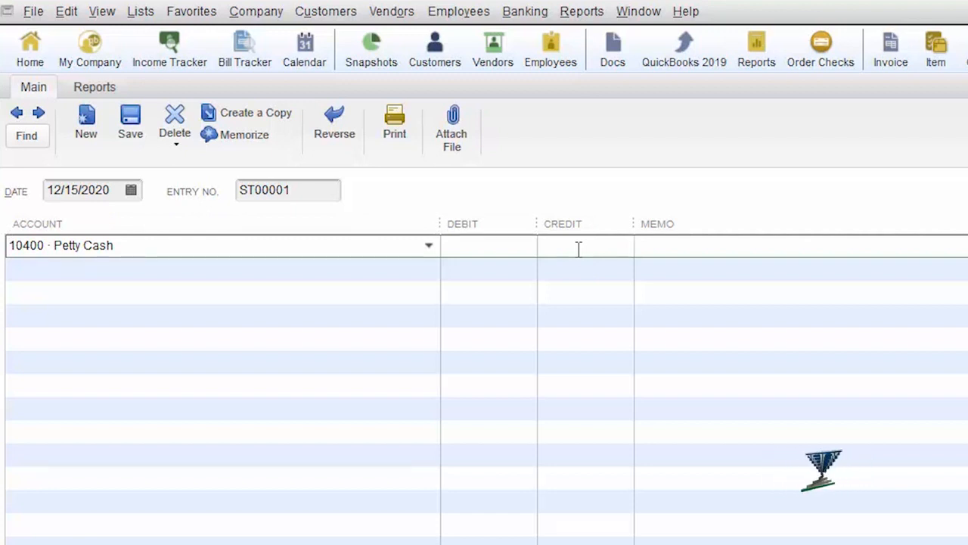
{"action": "type", "text": "1000"}
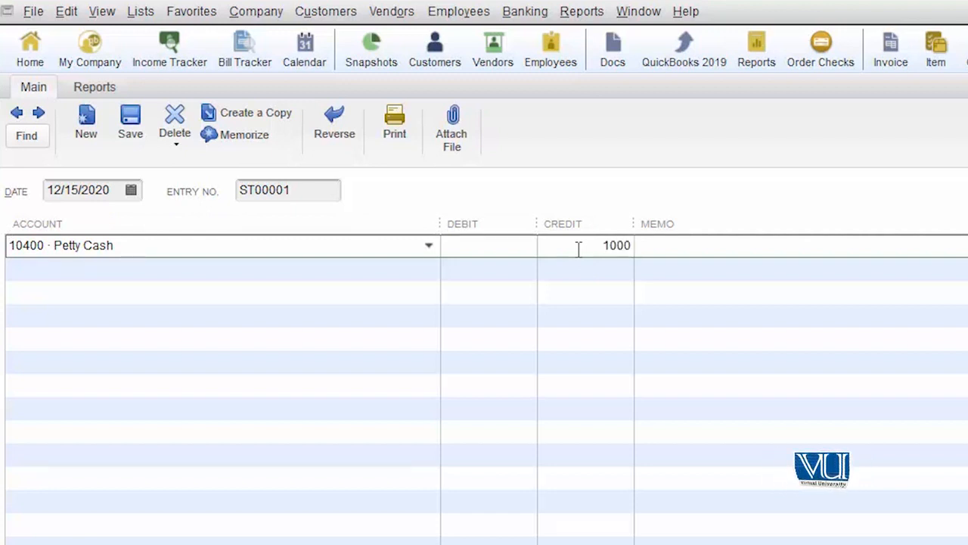
{"action": "key", "text": "Tab"}
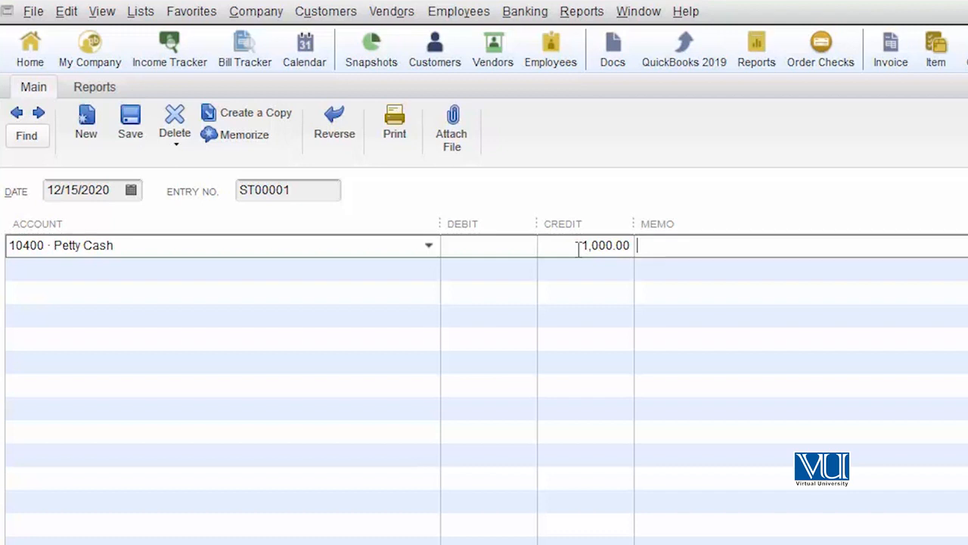
{"action": "type", "text": "Given for Van fuel"}
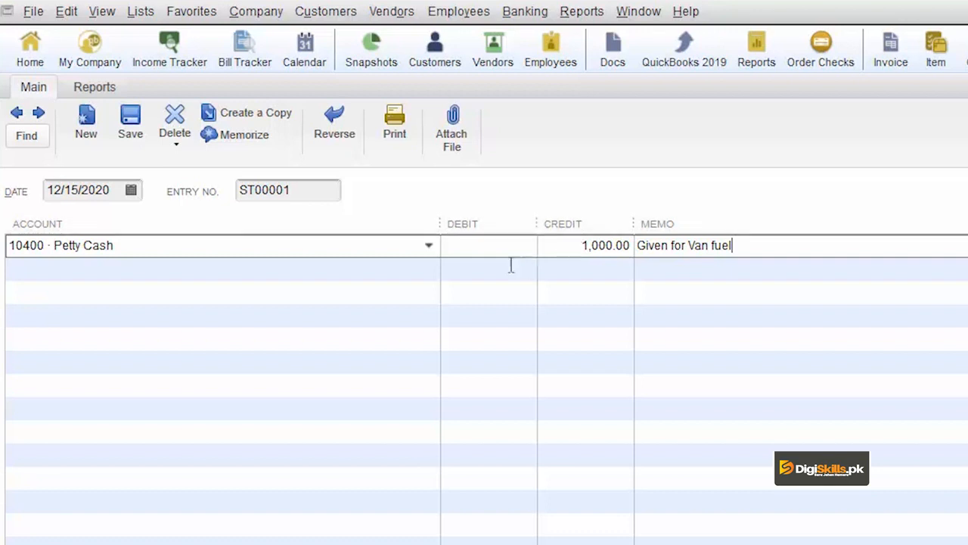
Assign an account for the van fuel to the offsetting debit line of journal entry ST00001.
{"action": "left_click", "coordinate": [401, 270]}
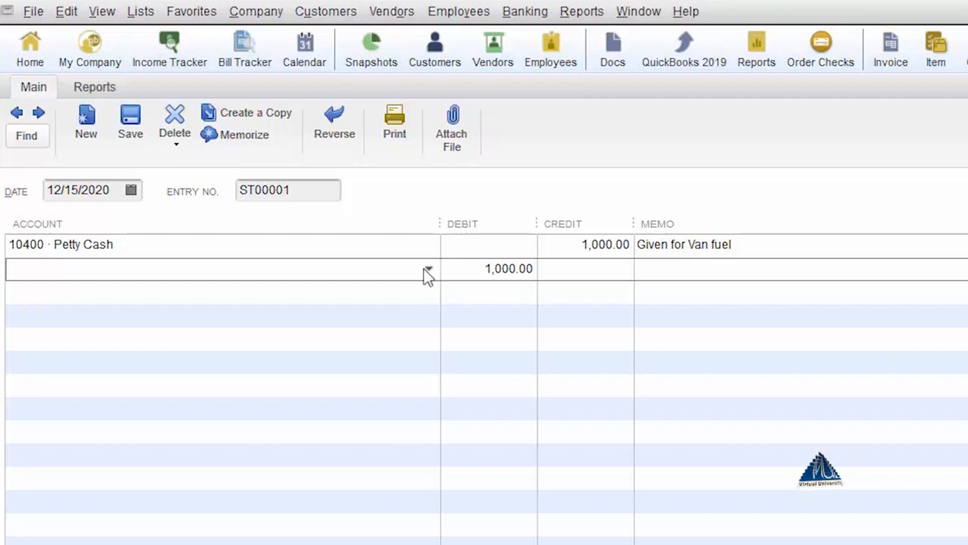
{"action": "left_click", "coordinate": [429, 269]}
{"action": "left_click_drag", "start_coordinate": [548, 321], "coordinate": [534, 471]}
{"action": "scroll", "coordinate": [532, 301], "scroll_direction": "down", "scroll_amount": 15}
{"action": "left_click", "coordinate": [65, 124]}
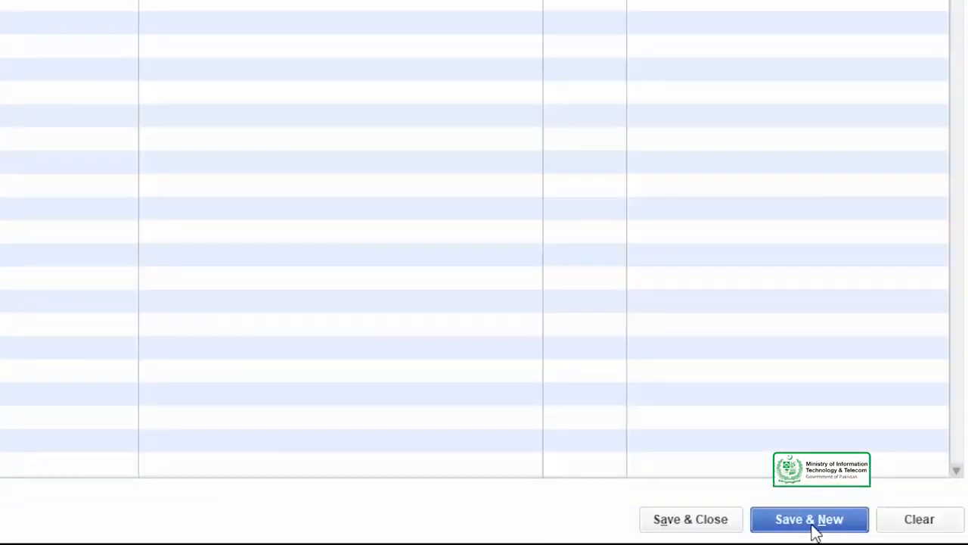
Save journal entry ST00001 and start a new one, authorising the change with the closing date password.
{"action": "left_click", "coordinate": [815, 529]}
{"action": "type", "text": "****"}
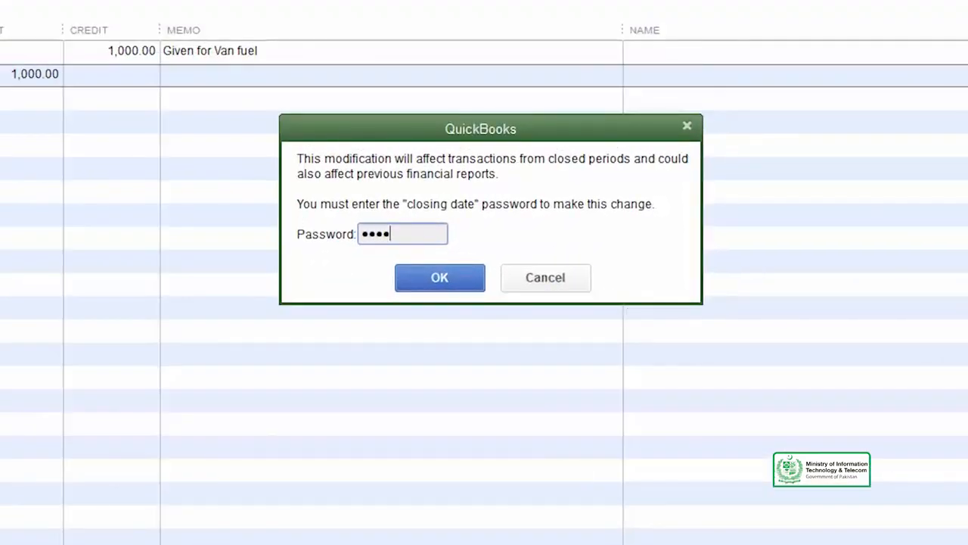
{"action": "type", "text": "****"}
{"action": "left_click", "coordinate": [461, 279]}
{"action": "left_click", "coordinate": [439, 147]}
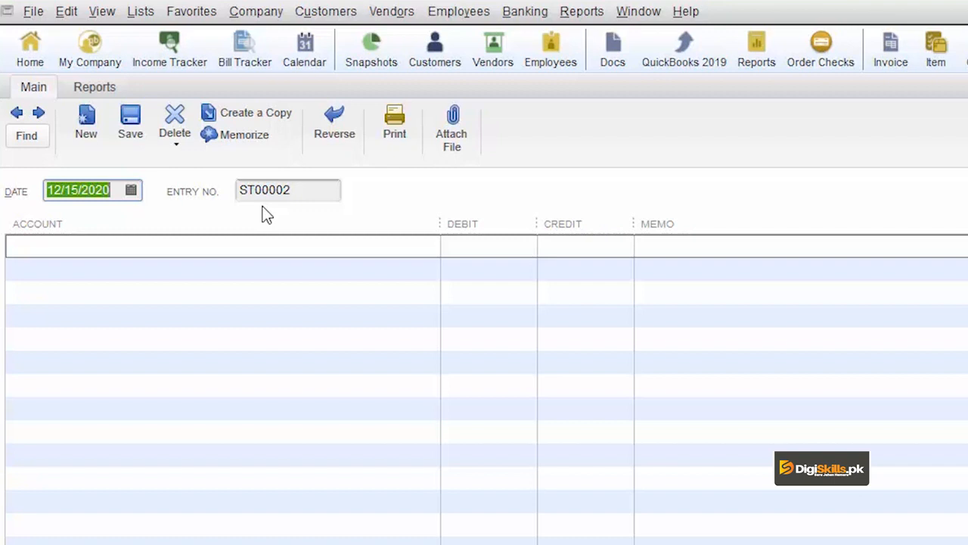
Add a 10400 · Petty Cash line with a credit of 2000 to journal entry ST00002.
{"action": "left_click", "coordinate": [406, 250]}
{"action": "left_click", "coordinate": [429, 248]}
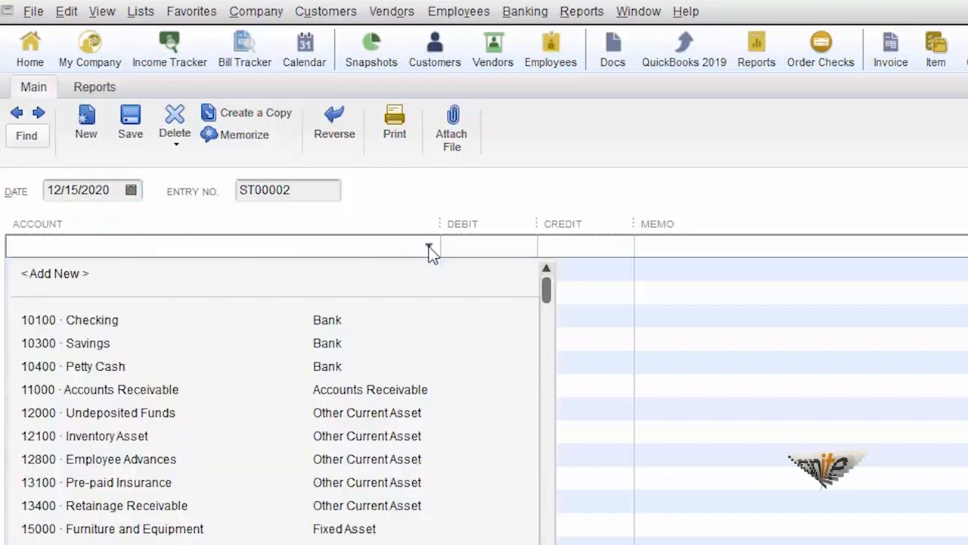
{"action": "left_click", "coordinate": [118, 368]}
{"action": "left_click", "coordinate": [557, 250]}
{"action": "type", "text": "2000"}
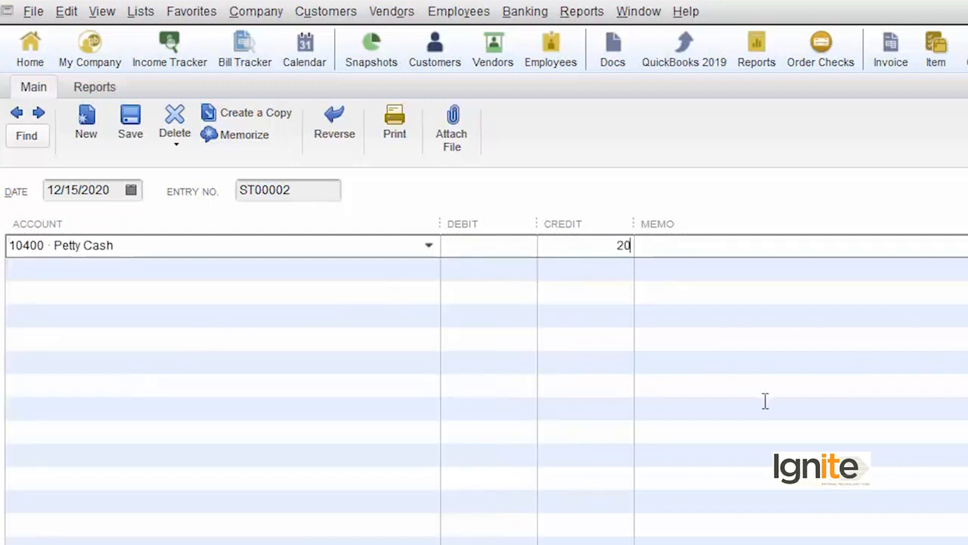
Add a debit line of 1,000.00 for the 60130 · Repairs and Maintenance automobile account.
{"action": "left_click", "coordinate": [416, 270]}
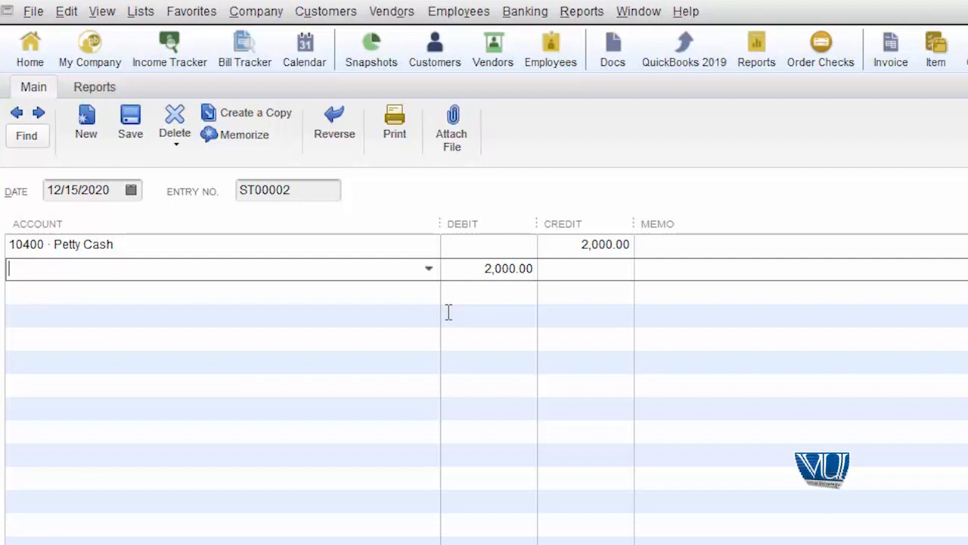
{"action": "left_click", "coordinate": [428, 268]}
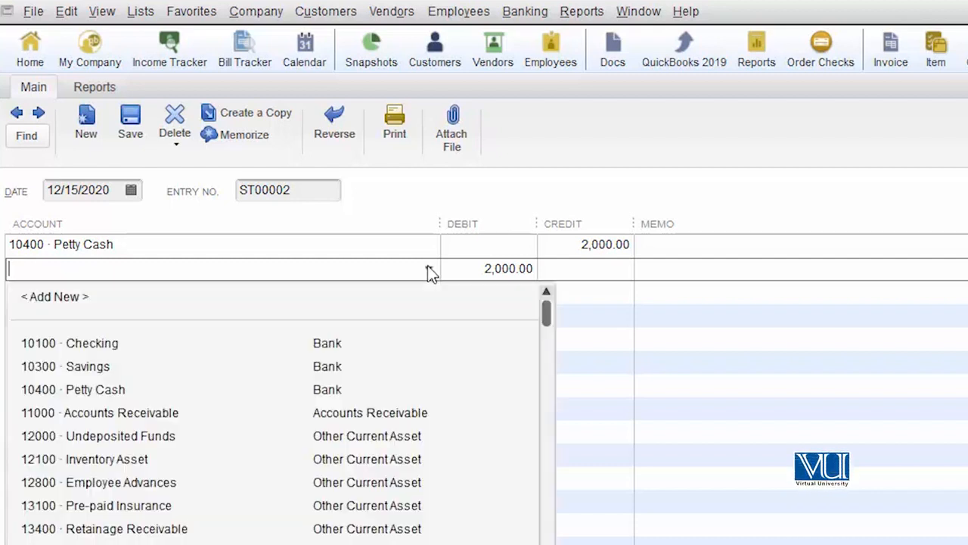
{"action": "left_click_drag", "start_coordinate": [549, 321], "coordinate": [522, 543]}
{"action": "left_click", "coordinate": [178, 505]}
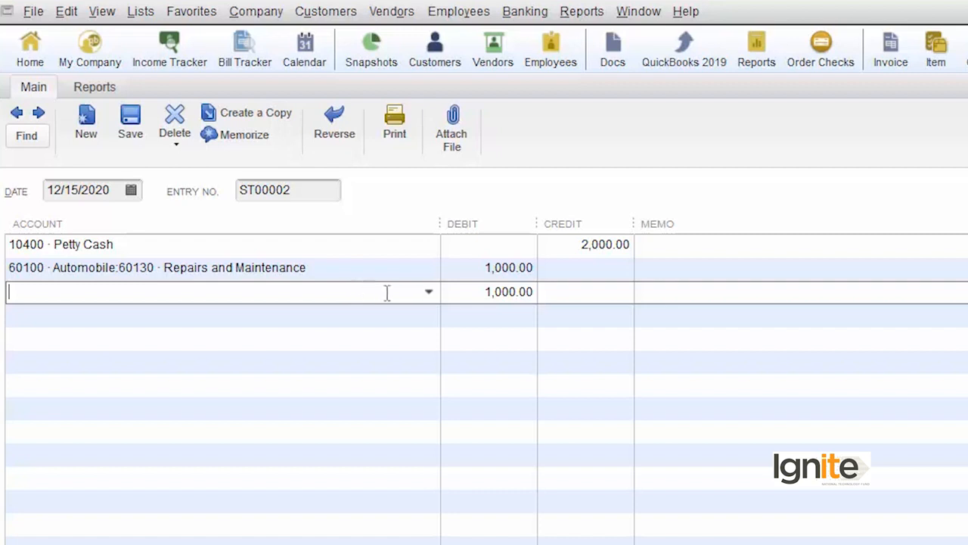
Add a debit line of 500.00 for the 63000 · Office Supplies account.
{"action": "left_click", "coordinate": [428, 291]}
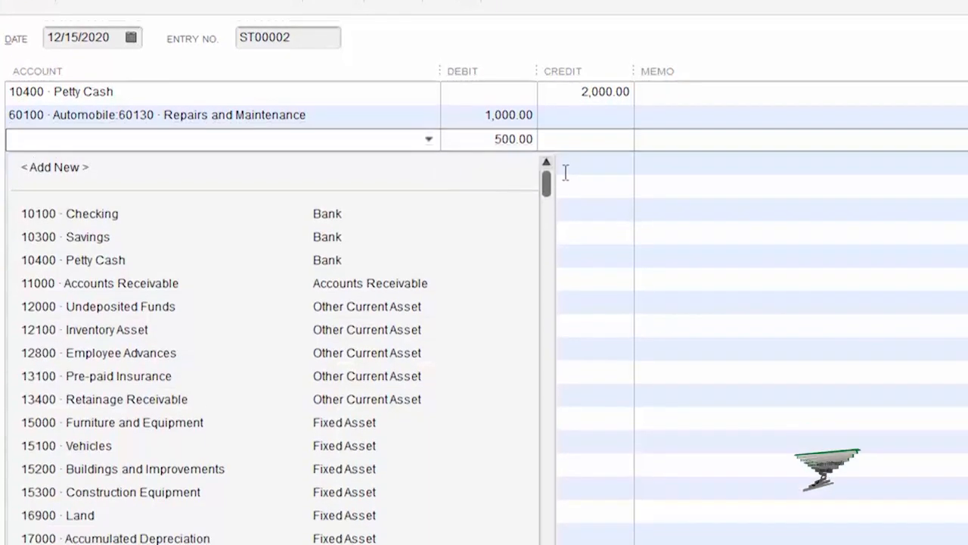
{"action": "left_click_drag", "start_coordinate": [546, 336], "coordinate": [546, 454]}
{"action": "left_click", "coordinate": [118, 501]}
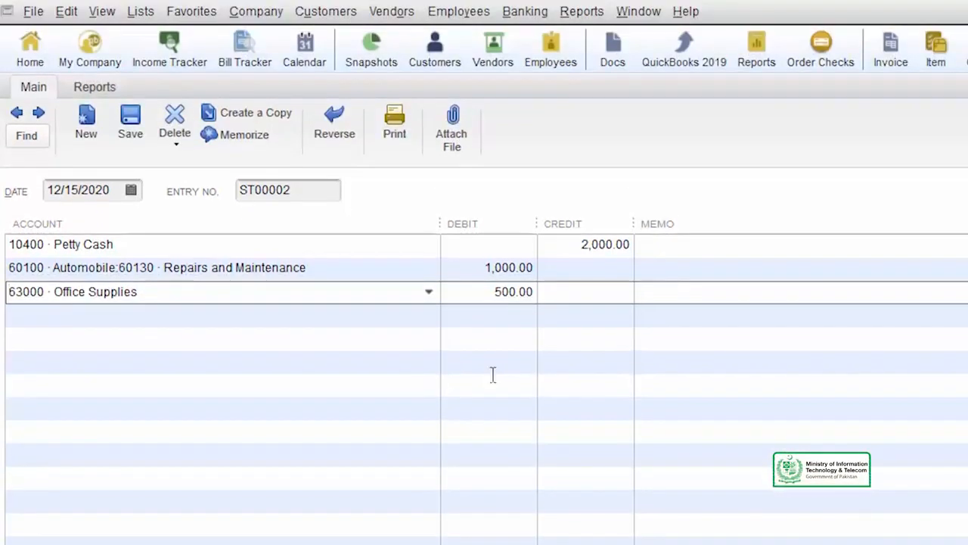
Add a debit line of 700.00 for the 63100 · Postage account.
{"action": "left_click", "coordinate": [514, 317]}
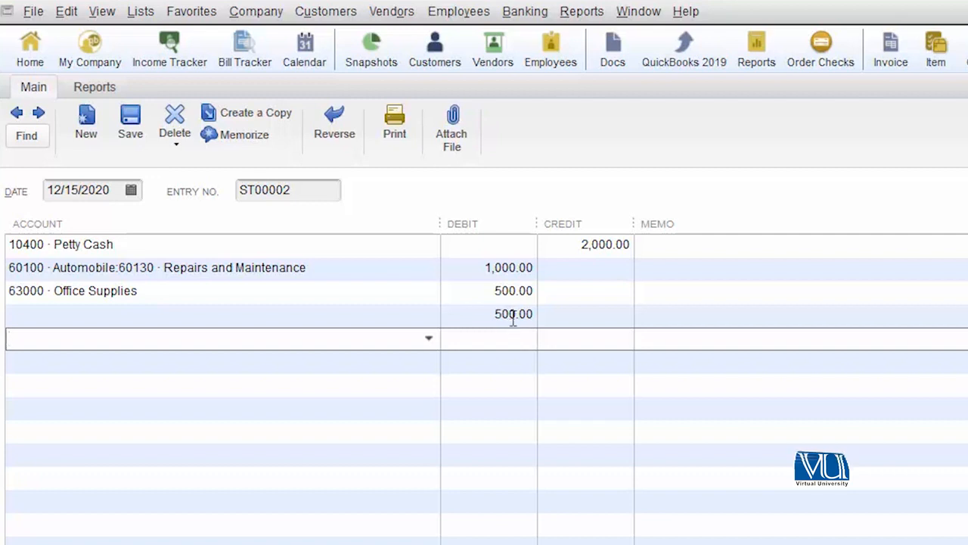
{"action": "left_click", "coordinate": [487, 314]}
{"action": "left_click_drag", "start_coordinate": [487, 314], "coordinate": [516, 315]}
{"action": "type", "text": "700"}
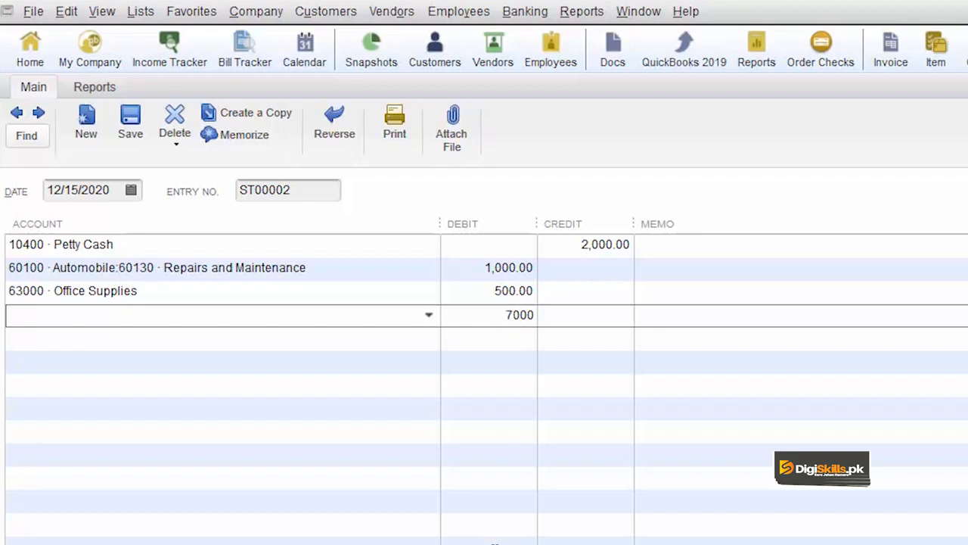
{"action": "type", "text": "."}
{"action": "left_click", "coordinate": [429, 315]}
{"action": "scroll", "coordinate": [400, 446], "scroll_direction": "down", "scroll_amount": 10}
{"action": "left_click", "coordinate": [91, 391]}
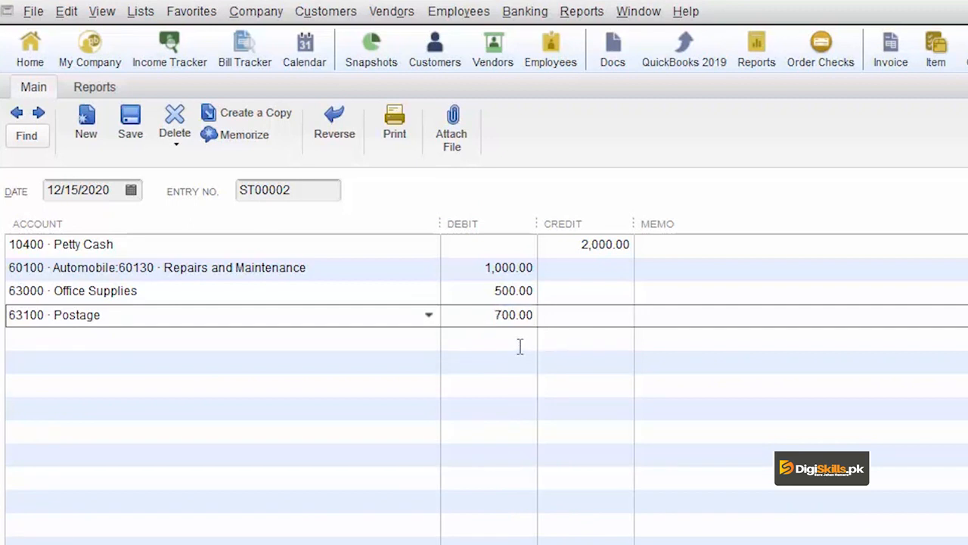
{"action": "left_click", "coordinate": [520, 345]}
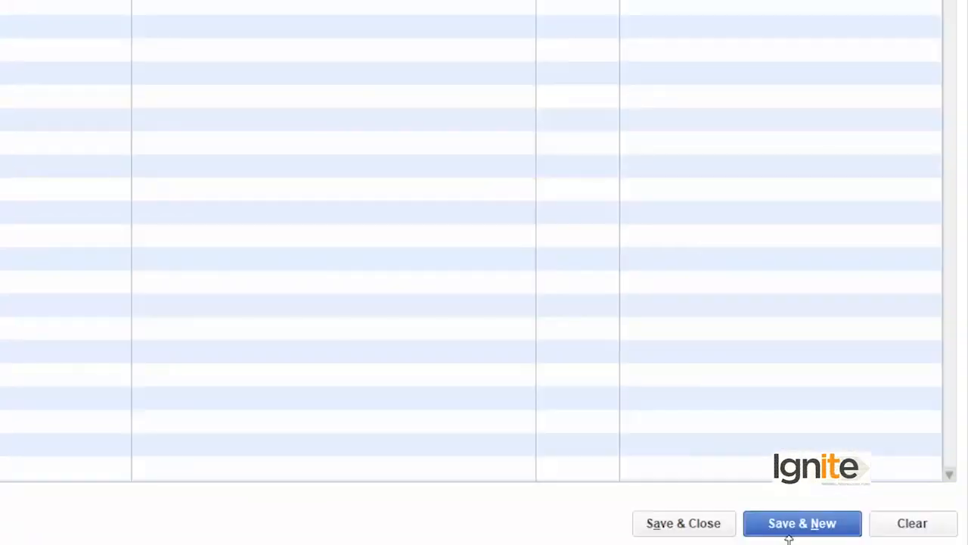
Try to save journal entry ST00002 and start a new one, entering the closing date password.
{"action": "left_click", "coordinate": [787, 532]}
{"action": "type", "text": "*********"}
{"action": "left_click", "coordinate": [133, 112]}
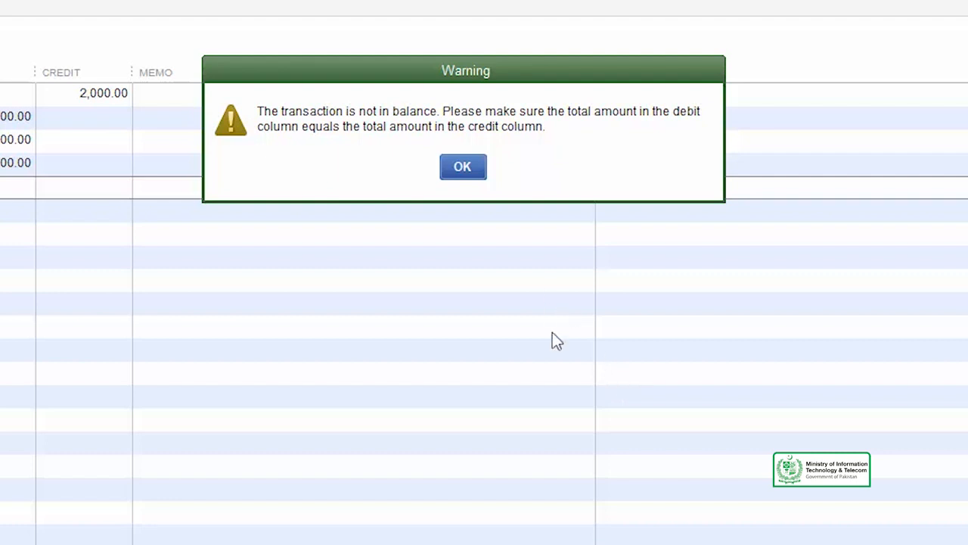
{"action": "left_click", "coordinate": [462, 168]}
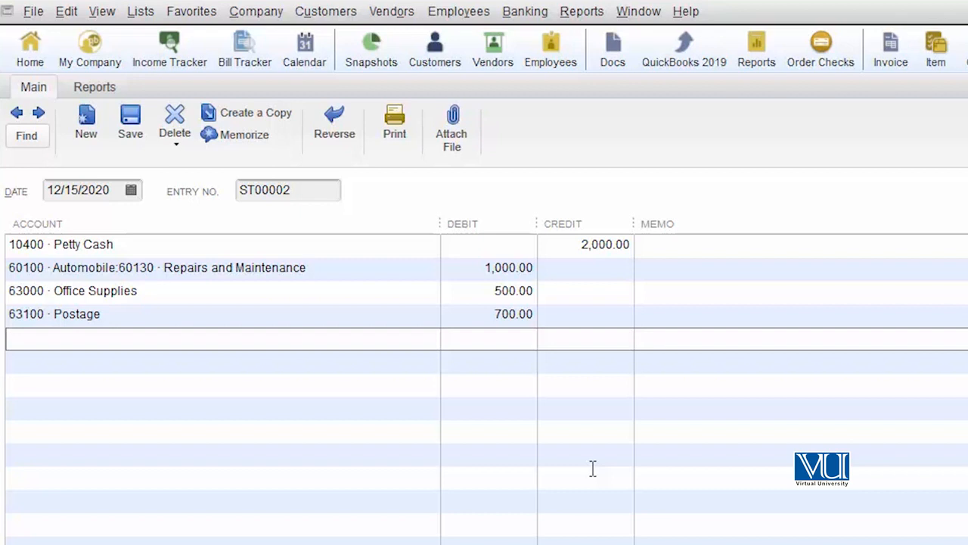
Set the debit amount of the 63100 · Postage line to 500.00.
{"action": "left_click", "coordinate": [502, 314]}
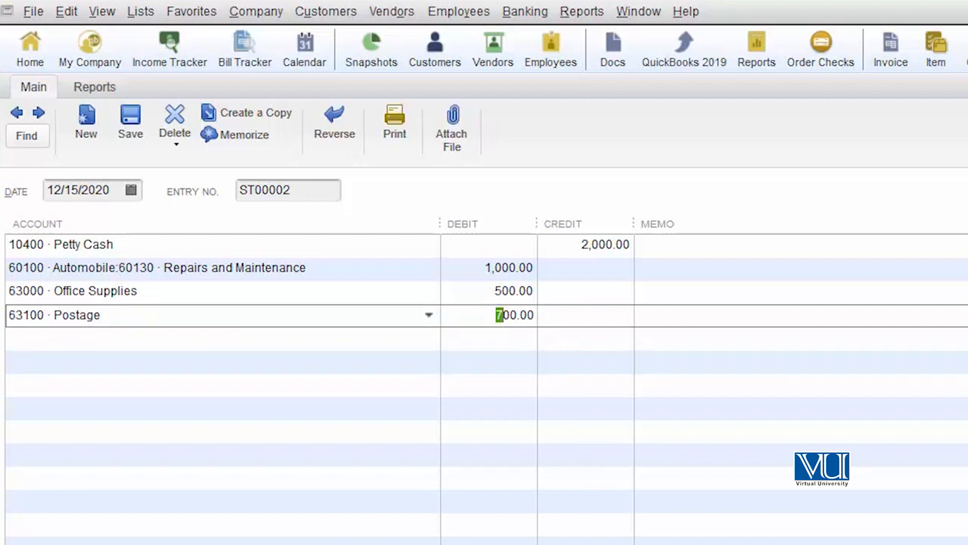
{"action": "key", "text": "Tab"}
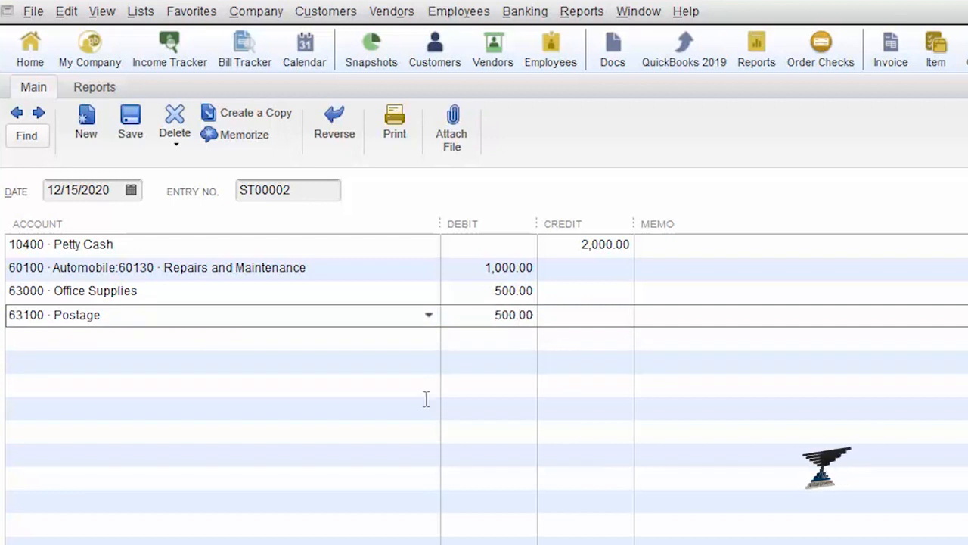
{"action": "left_click", "coordinate": [458, 403]}
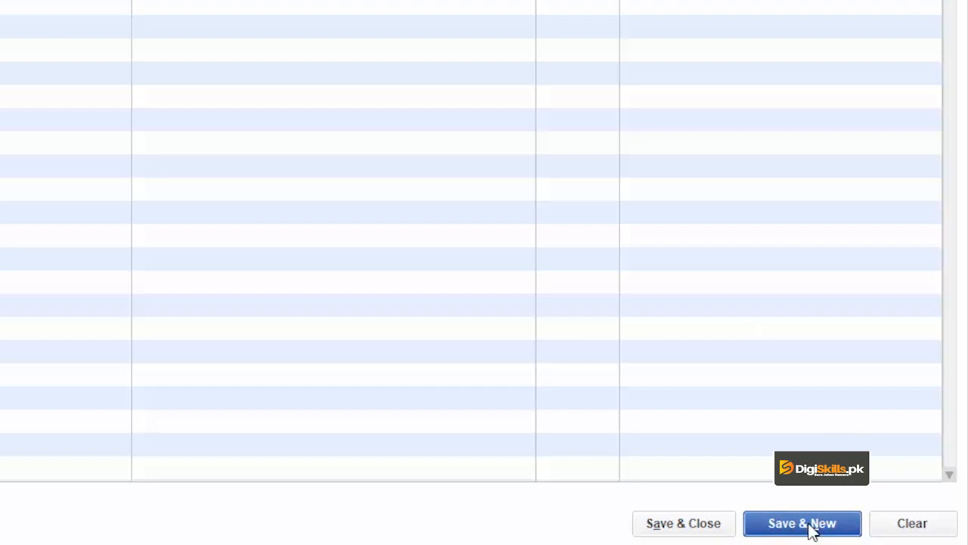
Save the corrected journal entry ST00002 and start a new one, entering the closing date password.
{"action": "left_click", "coordinate": [801, 523]}
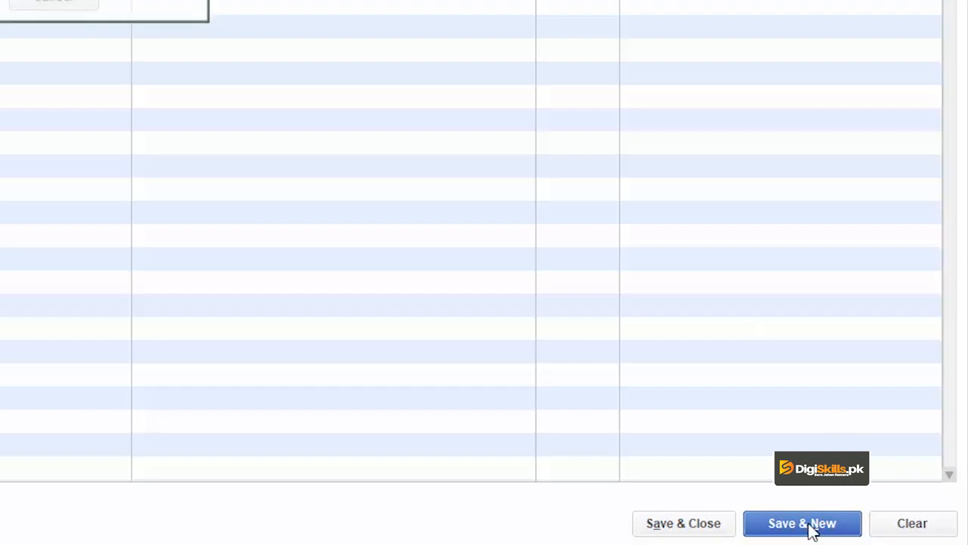
{"action": "type", "text": "*********"}
{"action": "left_click", "coordinate": [438, 322]}
{"action": "left_click", "coordinate": [437, 186]}
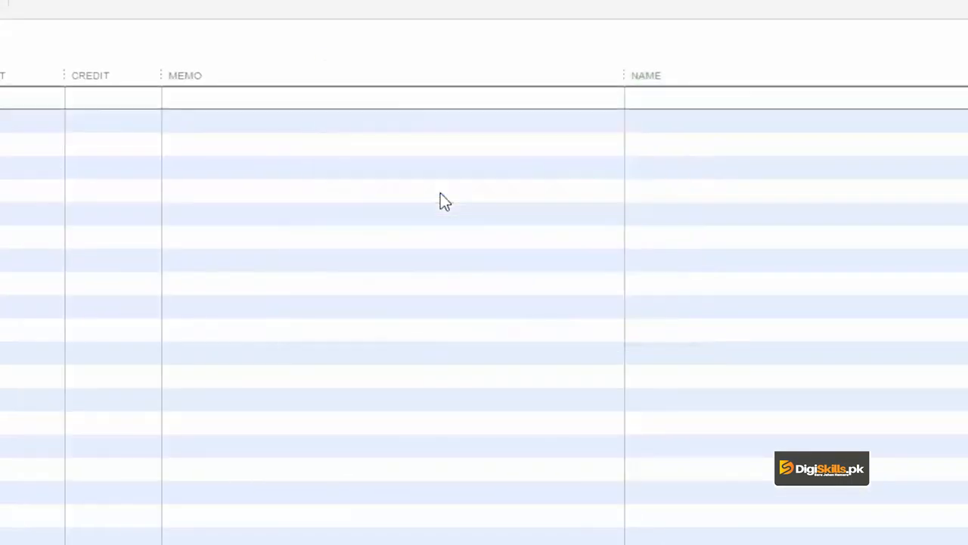